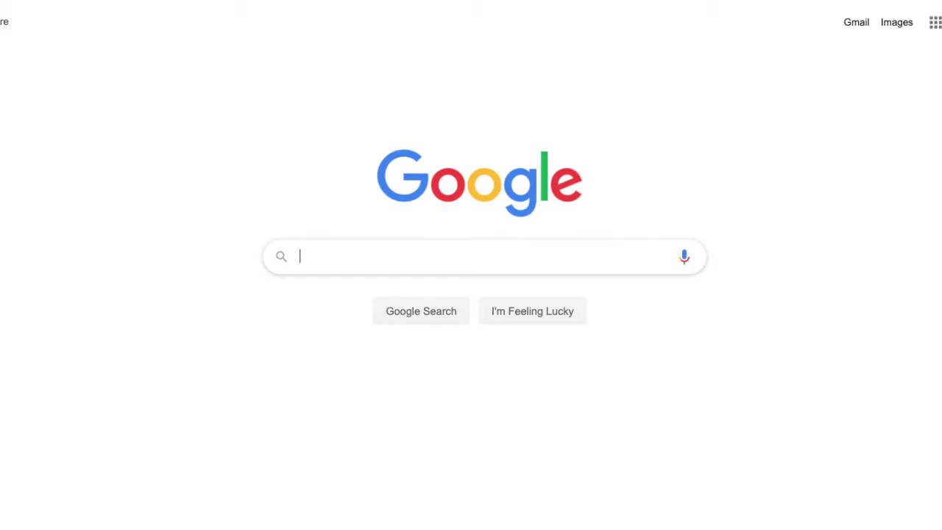
# Step: Search the web for Mandela
pyautogui.write('Man')
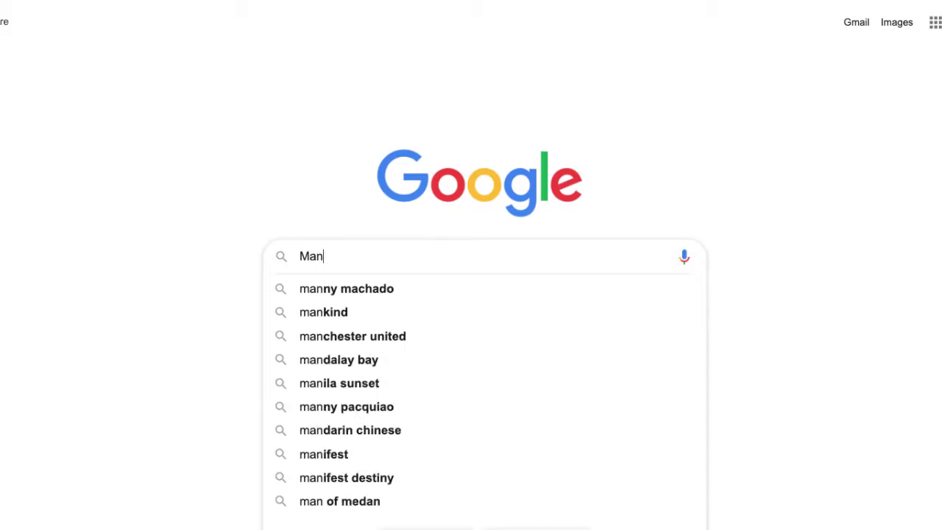
pyautogui.write('dela')
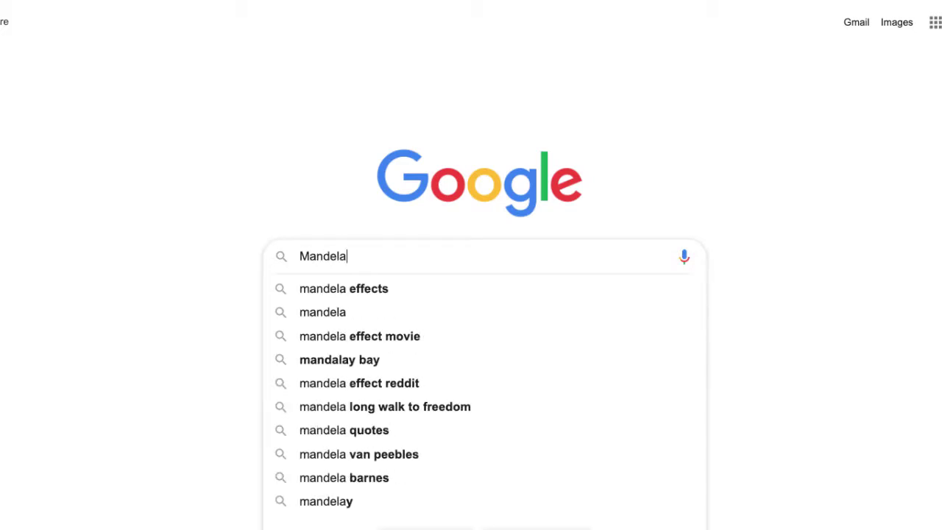
pyautogui.press('Return')
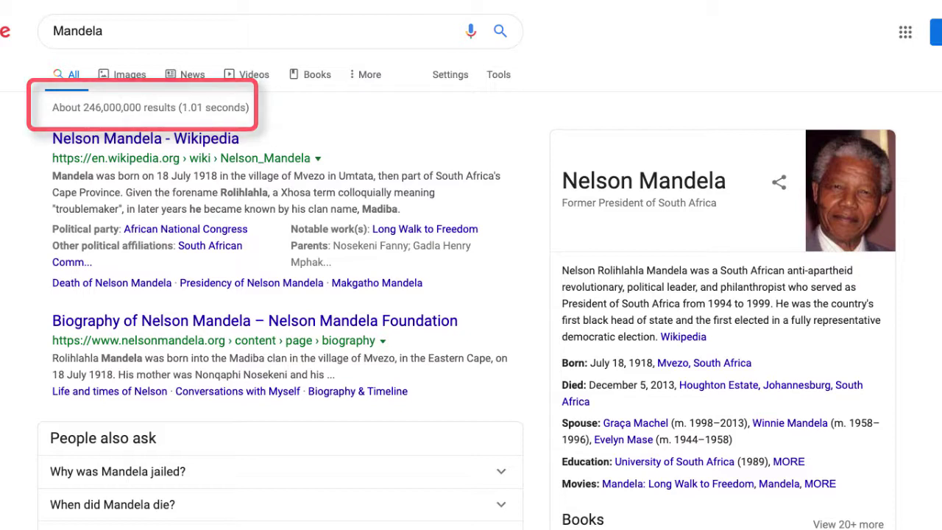
# Step: Narrow the search by adding the first name, making the query Nelson Mandela, and run it
pyautogui.click(52, 31)
pyautogui.write('Nelson')
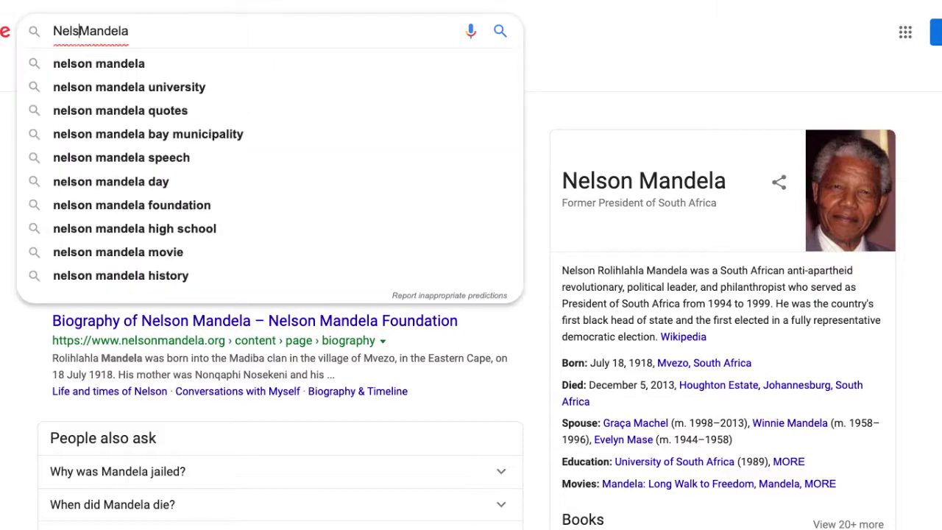
pyautogui.press('Return')
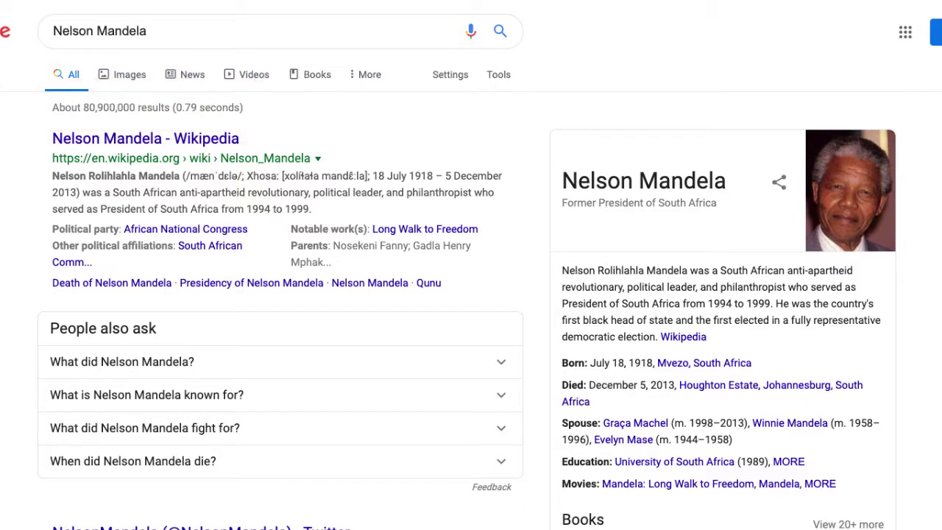
# Step: Enclose Nelson Mandela in quotation marks and run it as an exact-phrase search
pyautogui.click(52, 31)
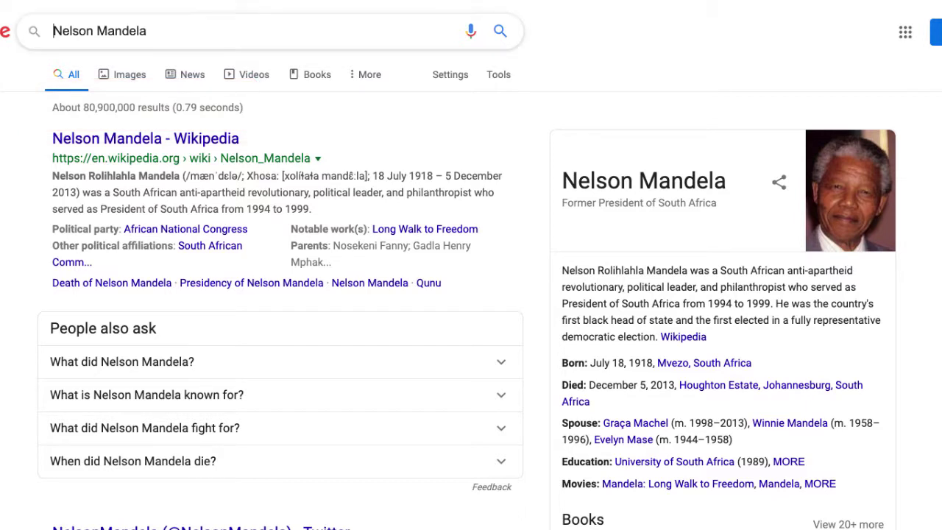
pyautogui.write('"')
pyautogui.click(166, 30)
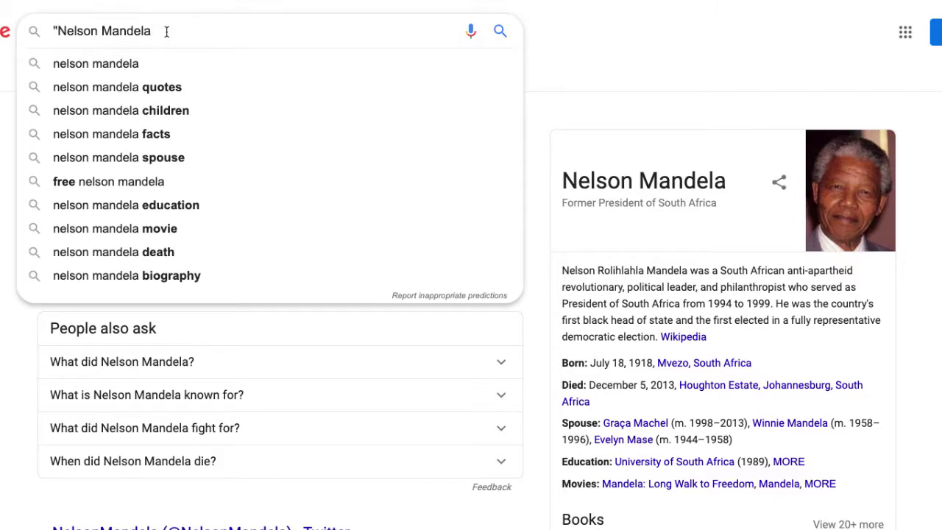
pyautogui.write('"')
pyautogui.press('Return')
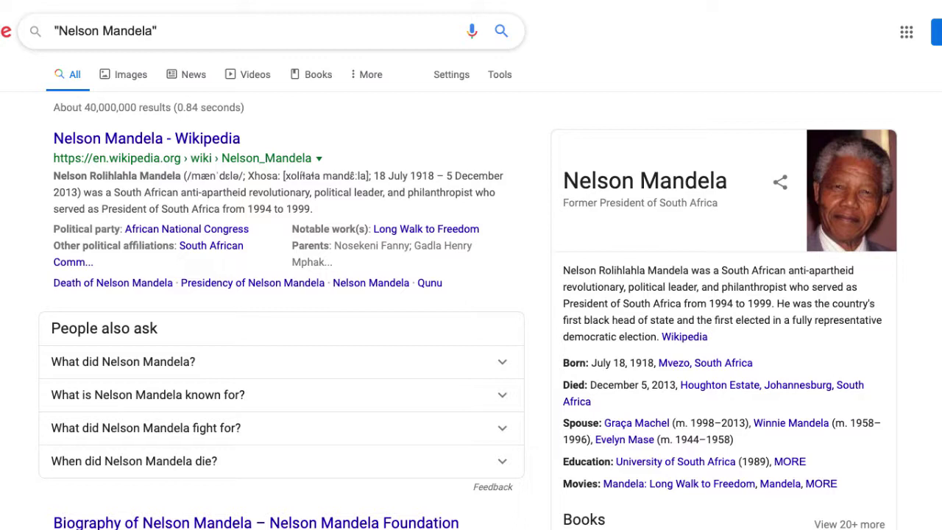
# Step: Add the keyword forgiveness after the quoted phrase "Nelson Mandela", run the search and look over the results
pyautogui.write('forgiven')
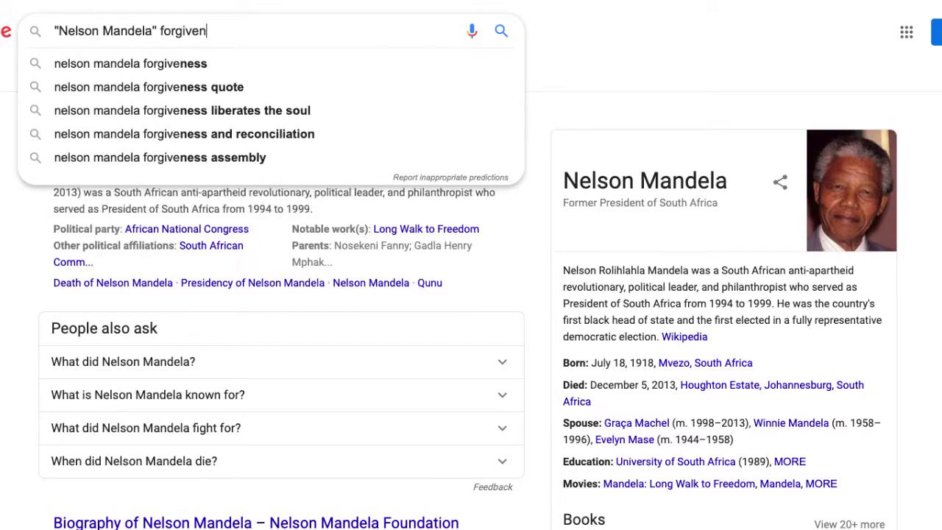
pyautogui.write('ess')
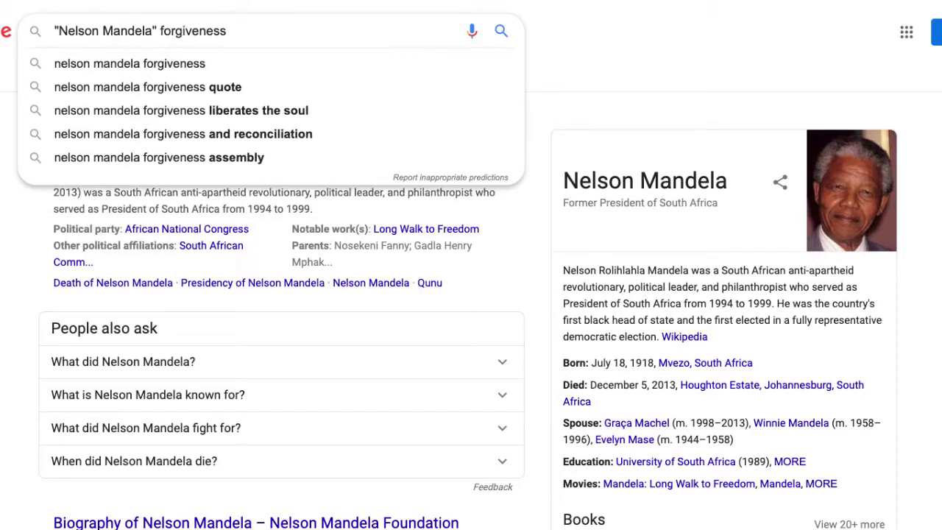
pyautogui.press('Return')
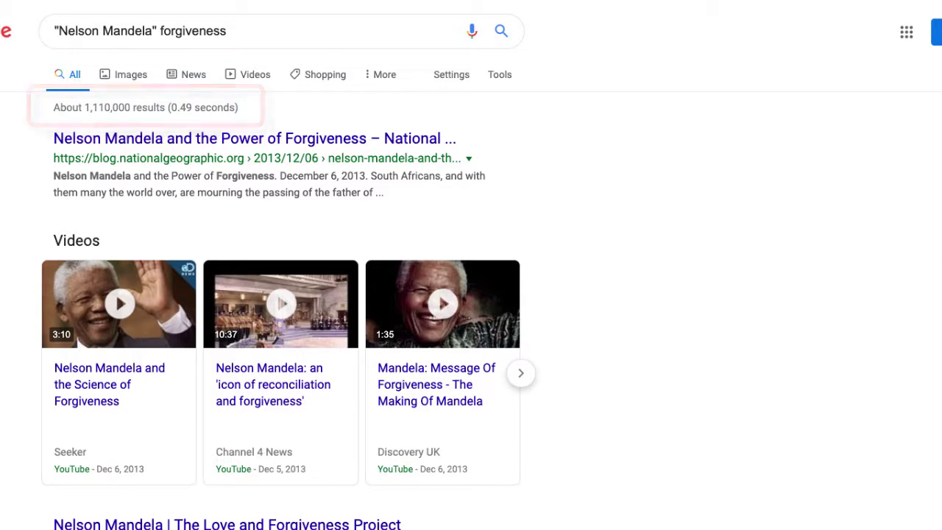
pyautogui.scroll(-4, 928, 214)
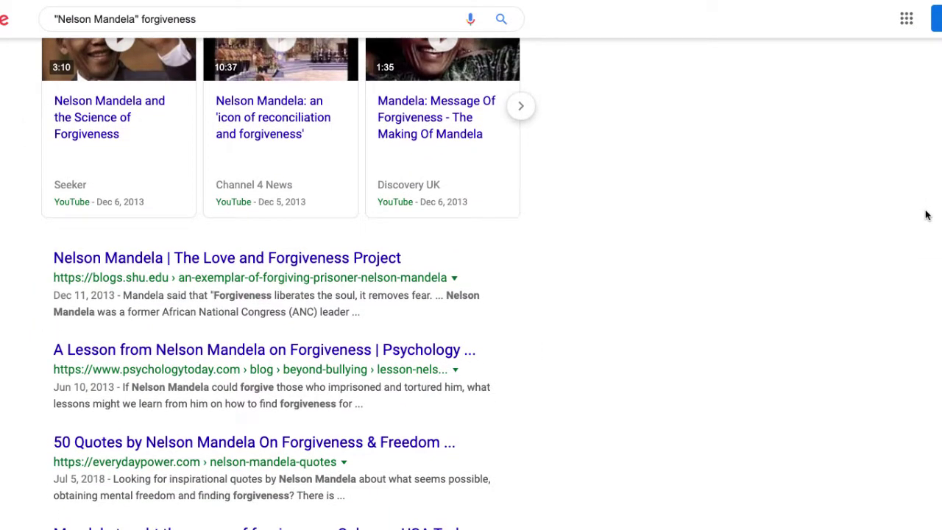
pyautogui.scroll(4, 926, 215)
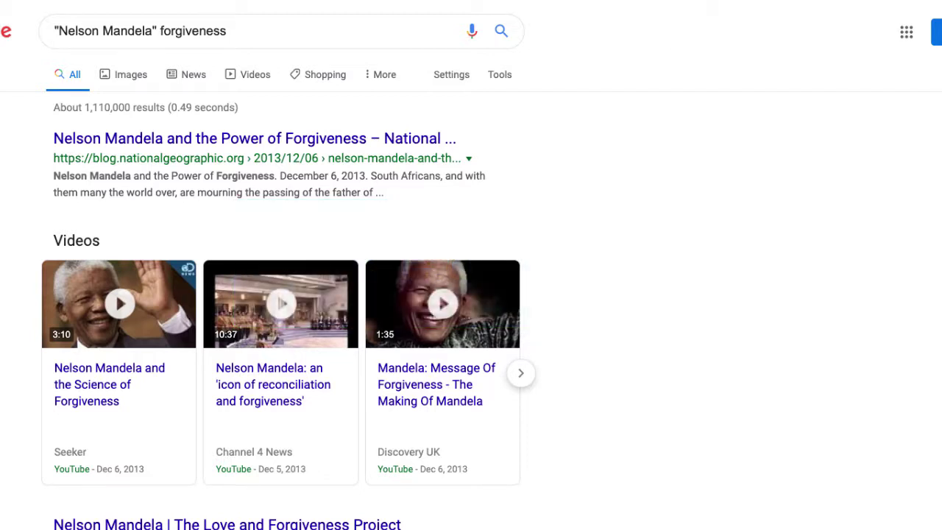
# Step: Limit the "Nelson Mandela" forgiveness search to educational websites with site:edu and run it
pyautogui.click(240, 36)
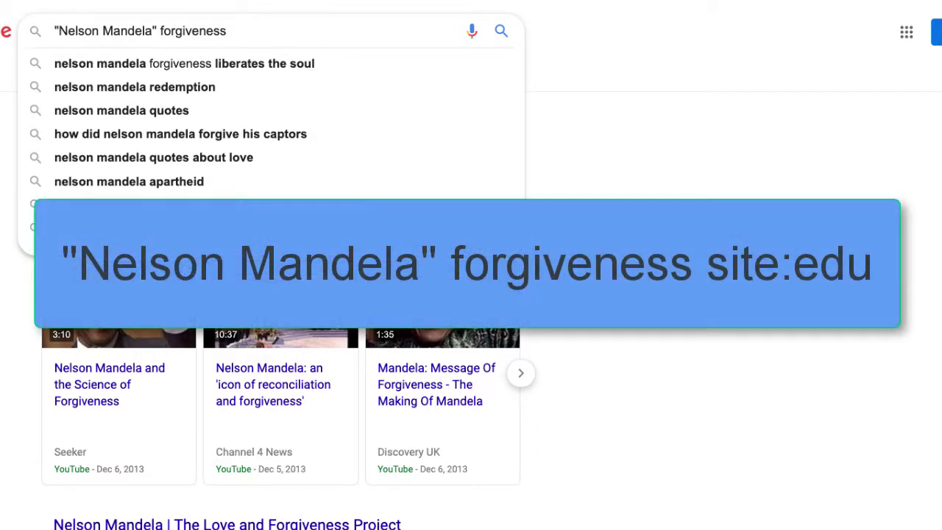
pyautogui.write('si')
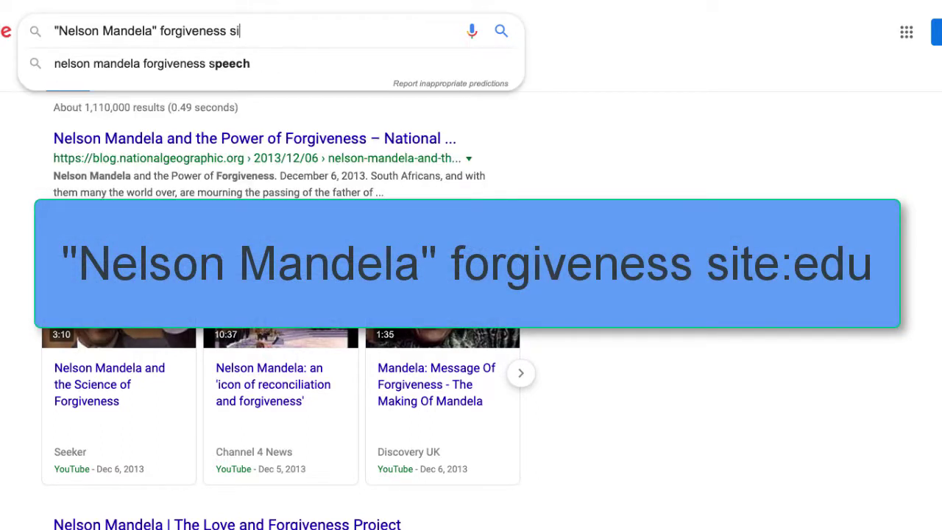
pyautogui.write('te:edu')
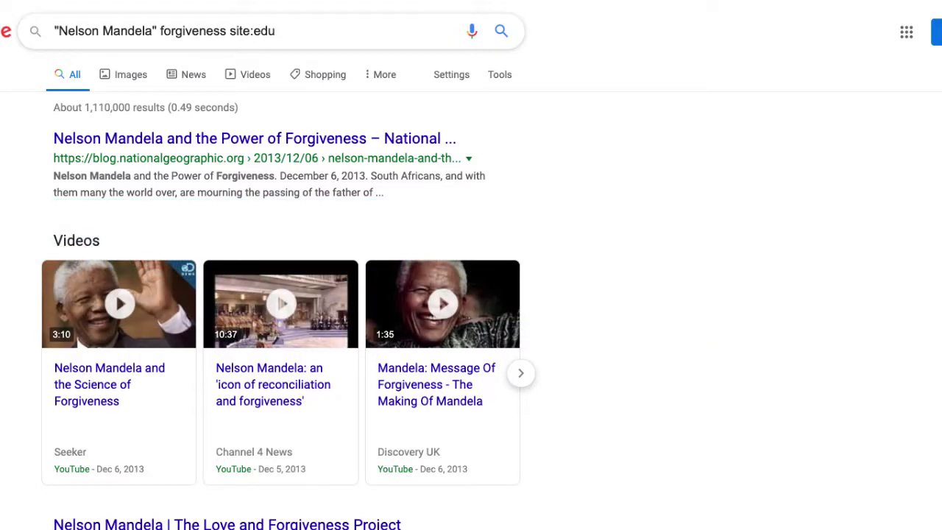
pyautogui.press('Return')
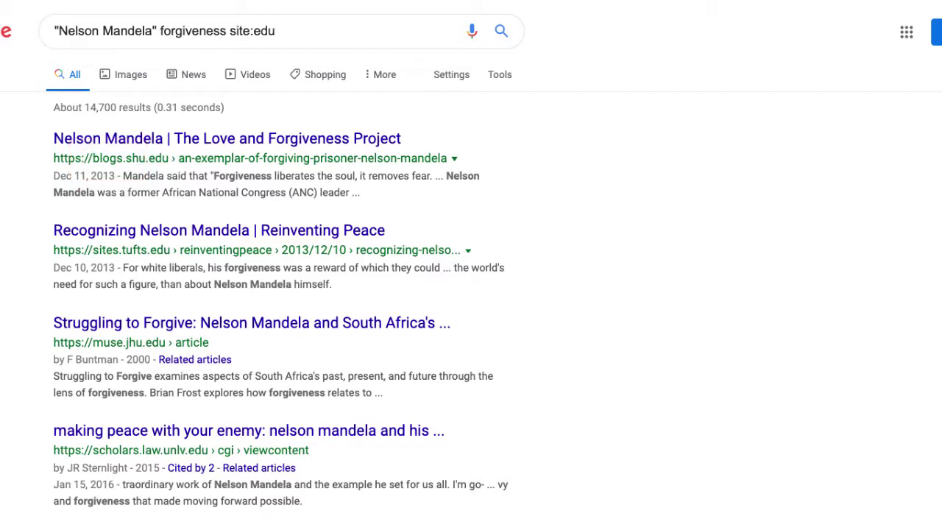
# Step: Exclude blogs from the search by adding -blog after site:edu and run it
pyautogui.click(441, 33)
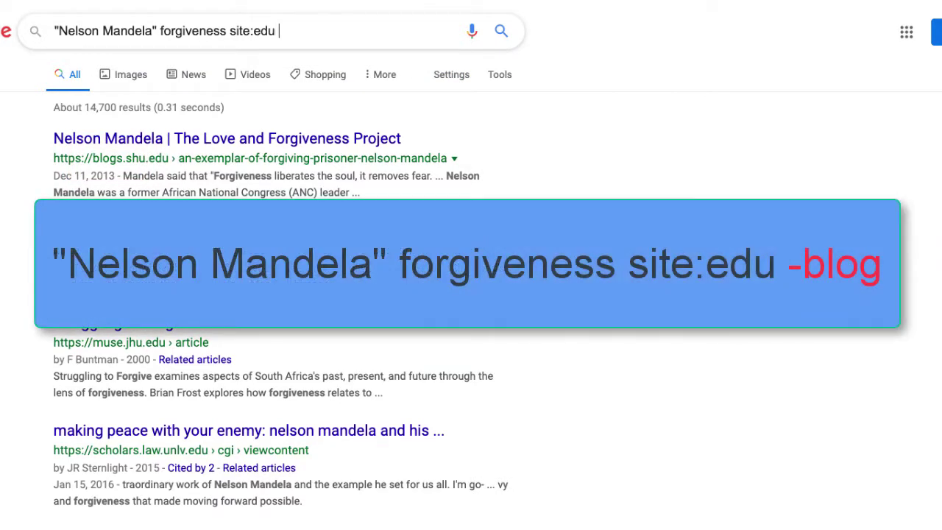
pyautogui.write('-blog')
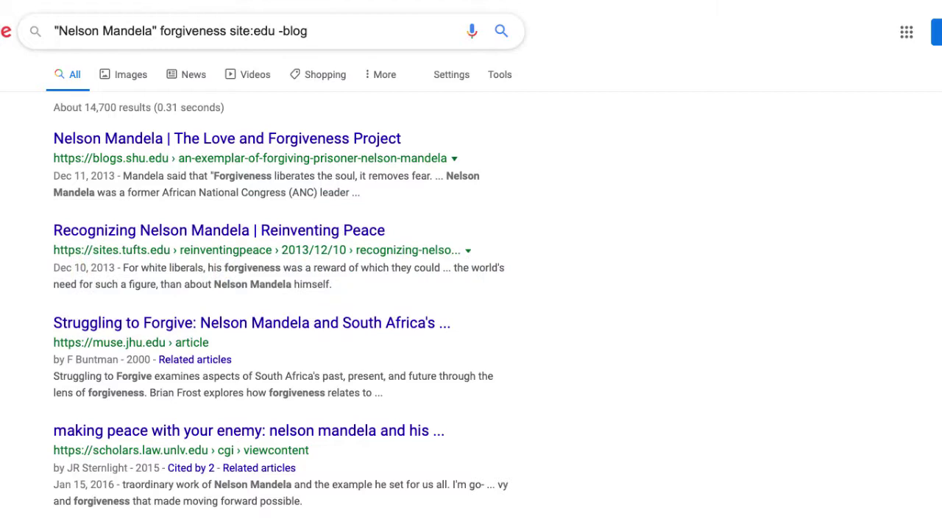
pyautogui.press('Return')
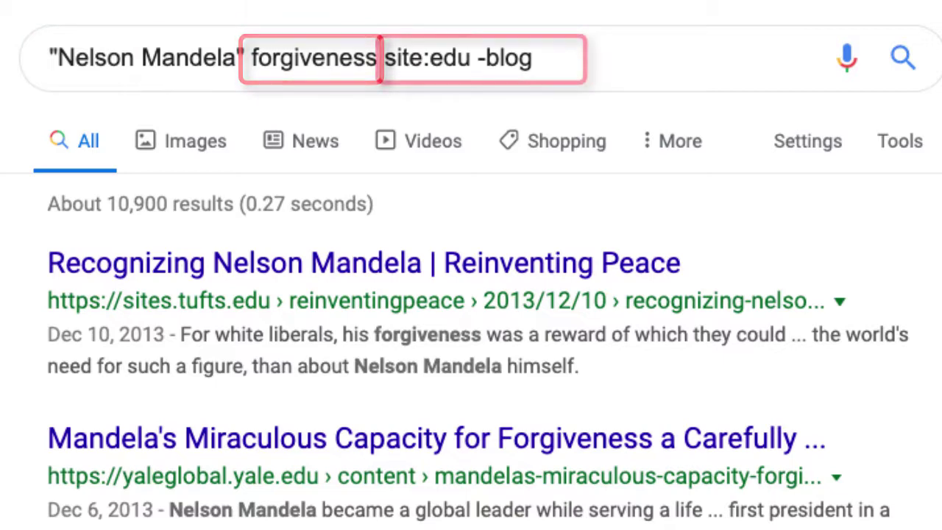
# Step: Replace the edu and -blog terms so the query ends in site:nytimes.com opinion, and run the search
pyautogui.moveTo(429, 62); pyautogui.dragTo(551, 68)
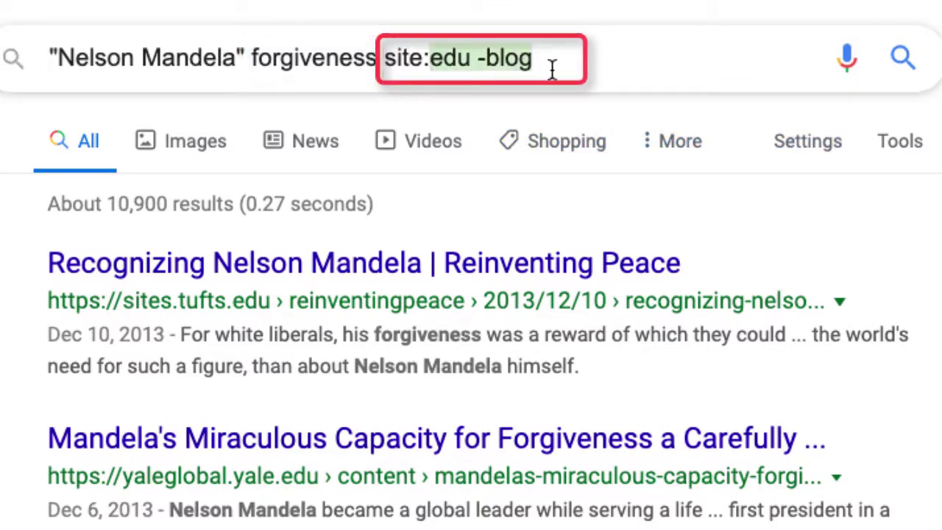
pyautogui.write('ny')
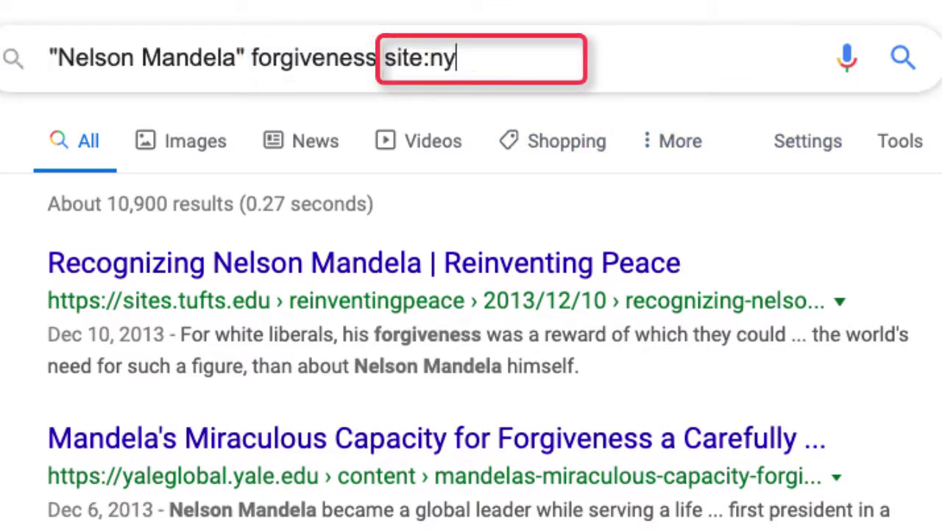
pyautogui.write('times.')
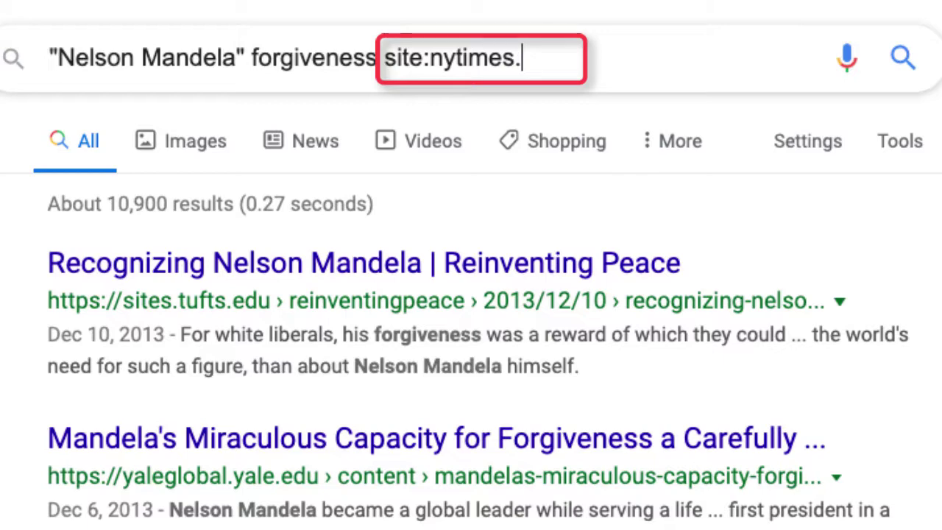
pyautogui.write('com')
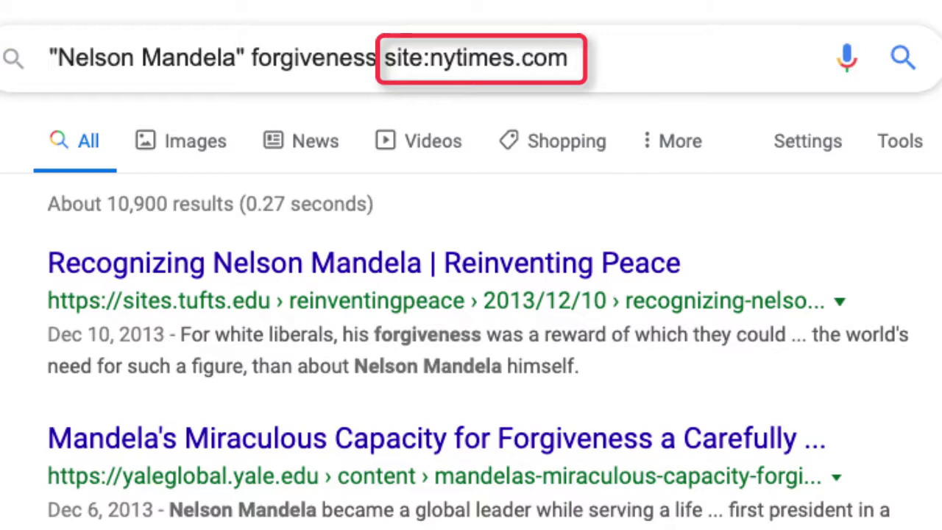
pyautogui.write(' op')
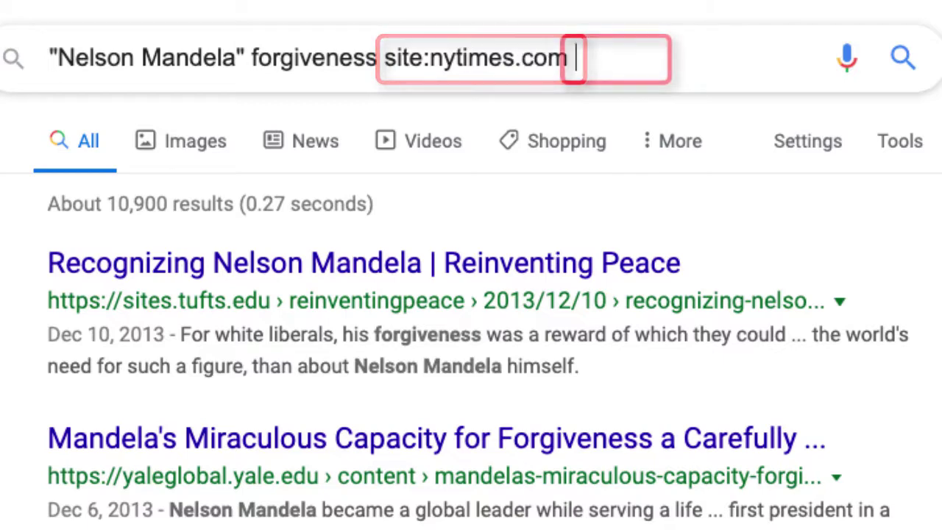
pyautogui.write('inion')
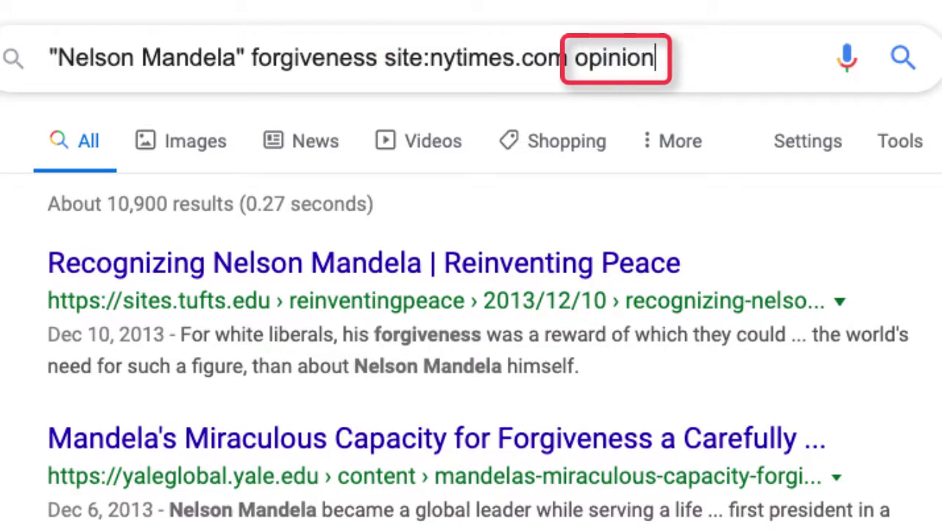
pyautogui.press('Return')
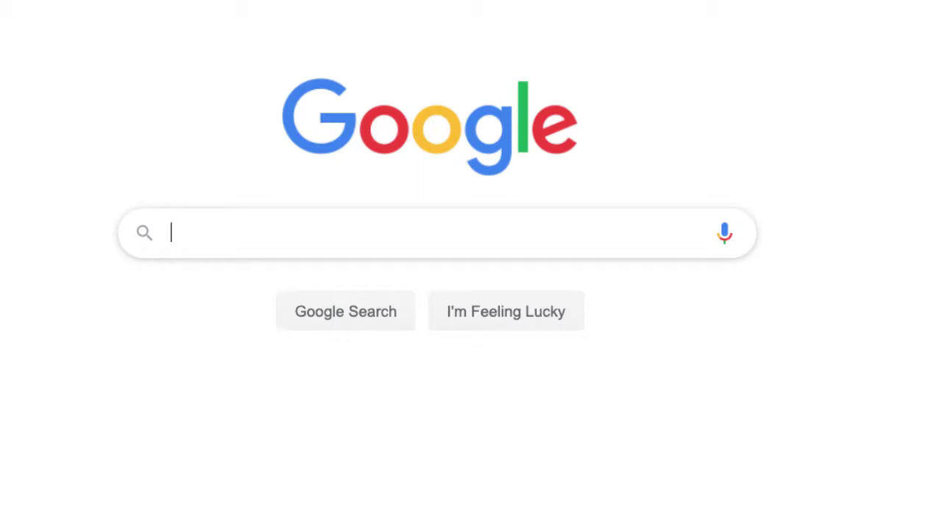
# Step: Enter the first recap tip, (1) “Use quotation marks to phrase search”, as text in the empty search field
pyautogui.write('(1)   "Use quotation marks to phrase search"')
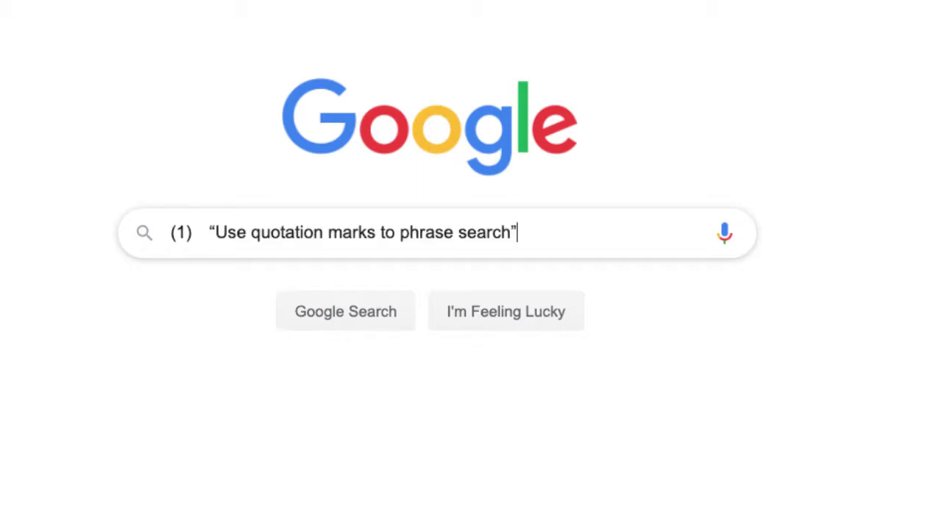